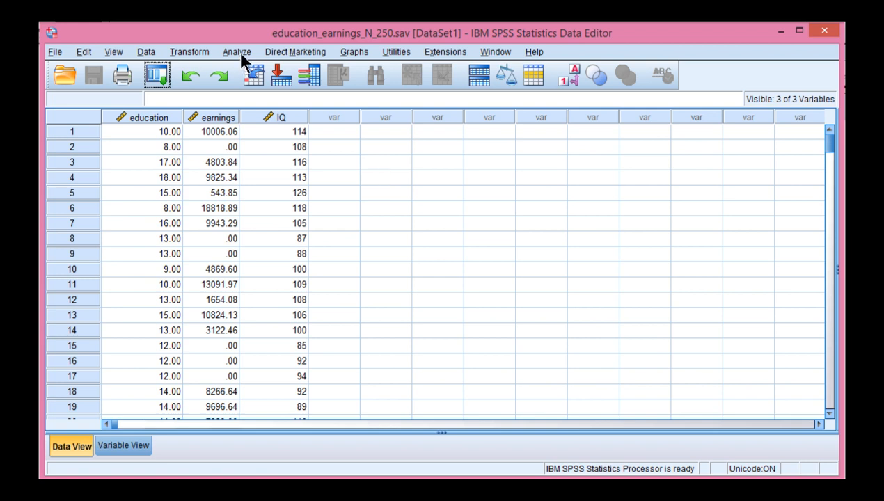
Step: Run Descriptives on education, earnings and IQ with standardized values saved as new variables
left_click(149, 118)
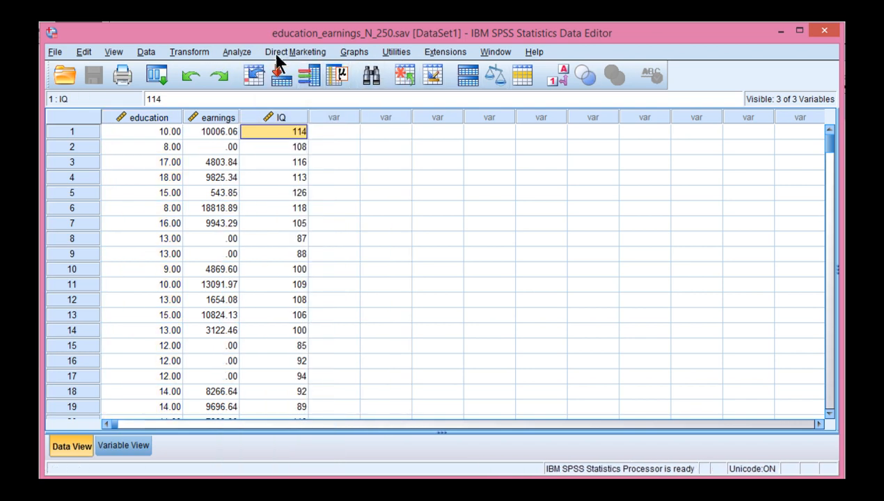
left_click(240, 52)
mouse_move(278, 85)
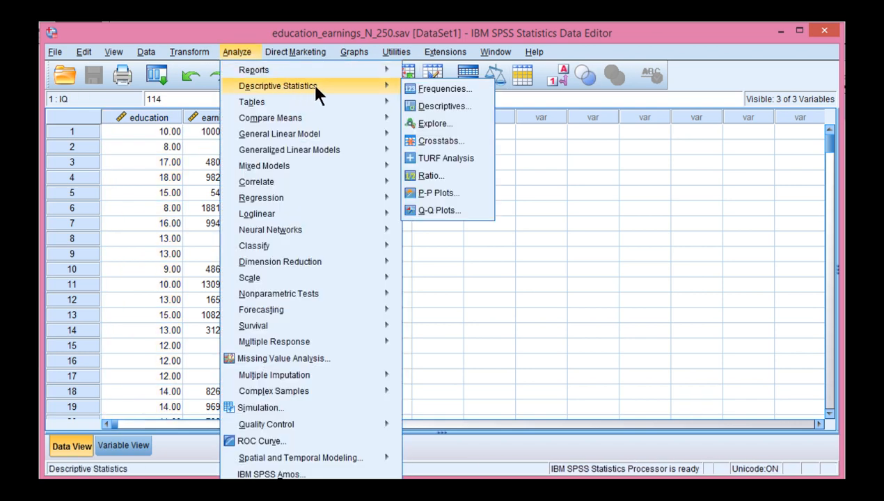
left_click(433, 105)
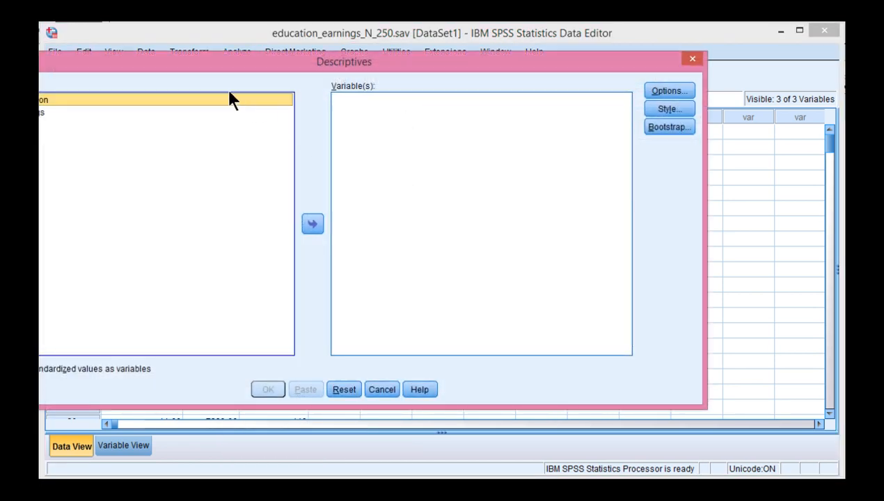
left_click_drag(132, 112, 137, 89)
left_click(389, 212)
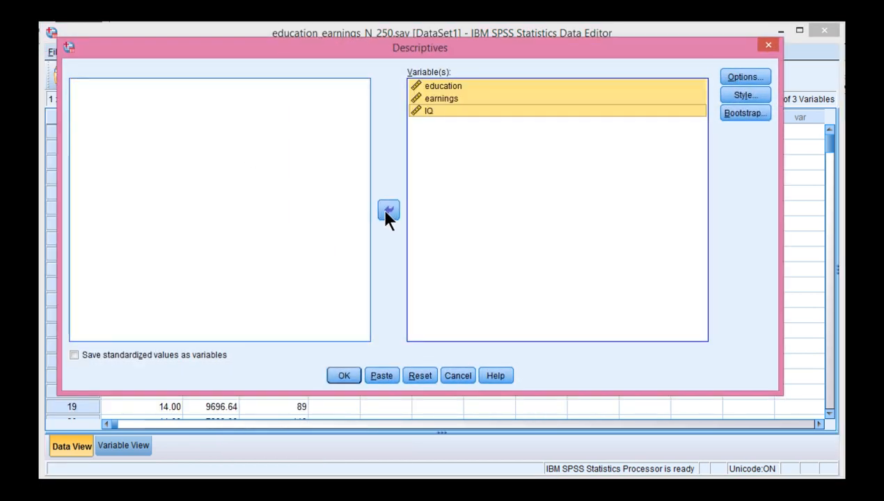
left_click(157, 353)
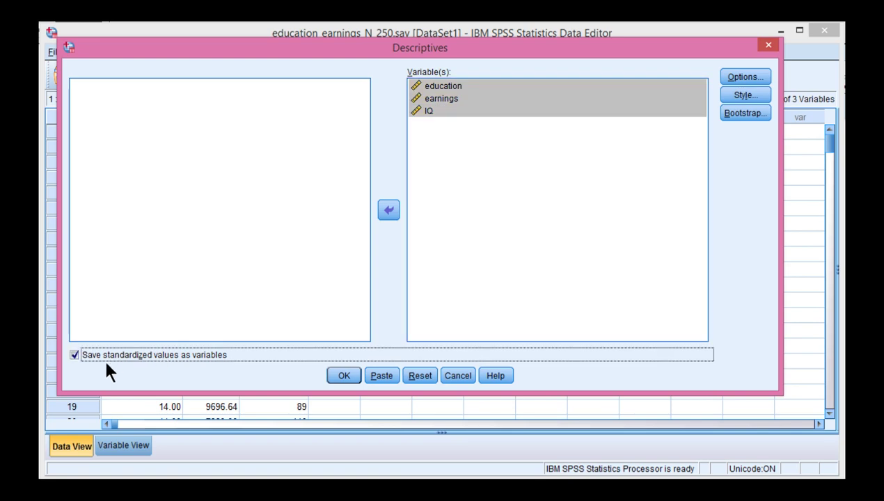
left_click(344, 376)
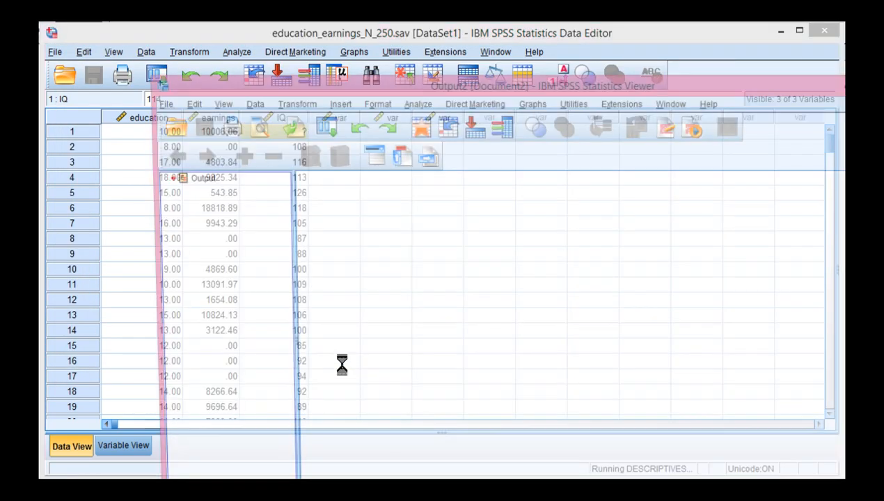
Step: Put the Output Viewer away and look over the new Zeducation, Zearnings and ZIQ columns
double_click(780, 83)
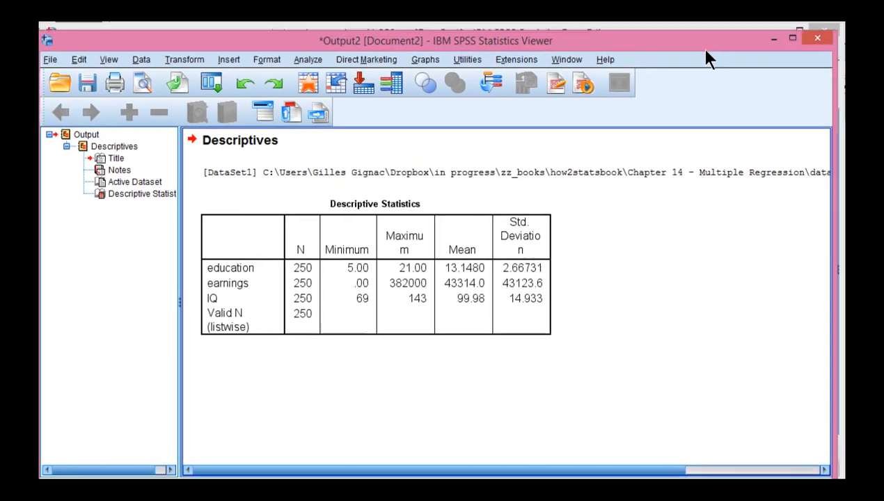
left_click(784, 40)
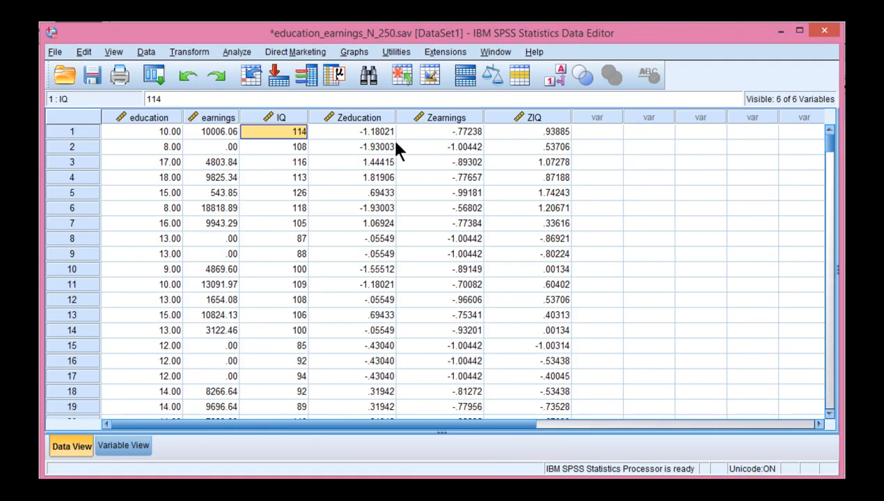
left_click(376, 132)
left_click(460, 132)
left_click(550, 132)
left_click(446, 132)
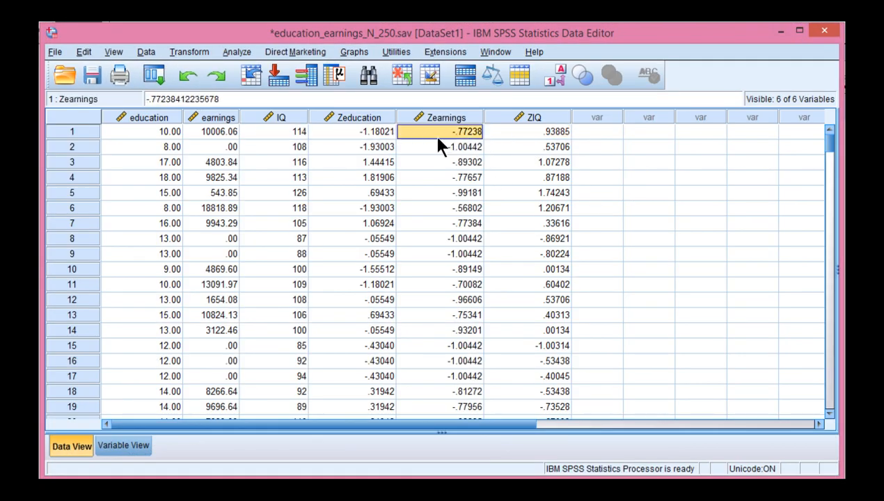
Step: Compare individual z-score cells against the raw earnings and IQ values in the first rows
left_click(366, 136)
left_click(228, 148)
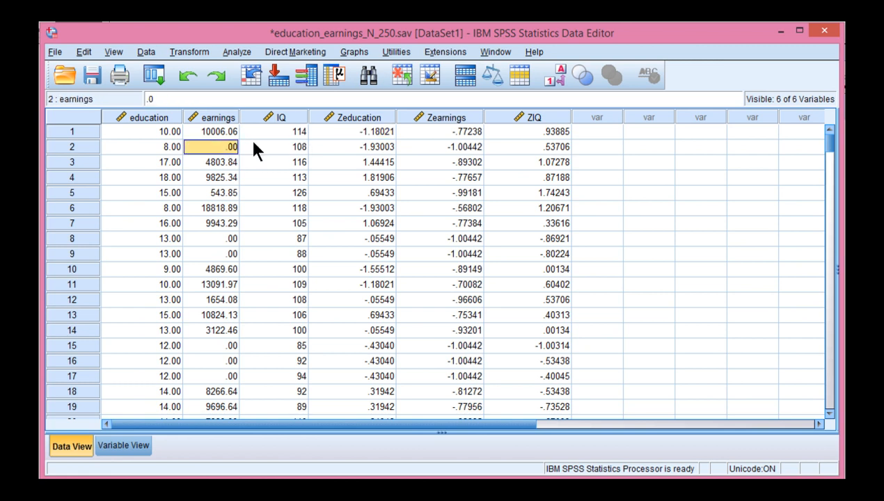
left_click(278, 147)
left_click(361, 122)
left_click(443, 132)
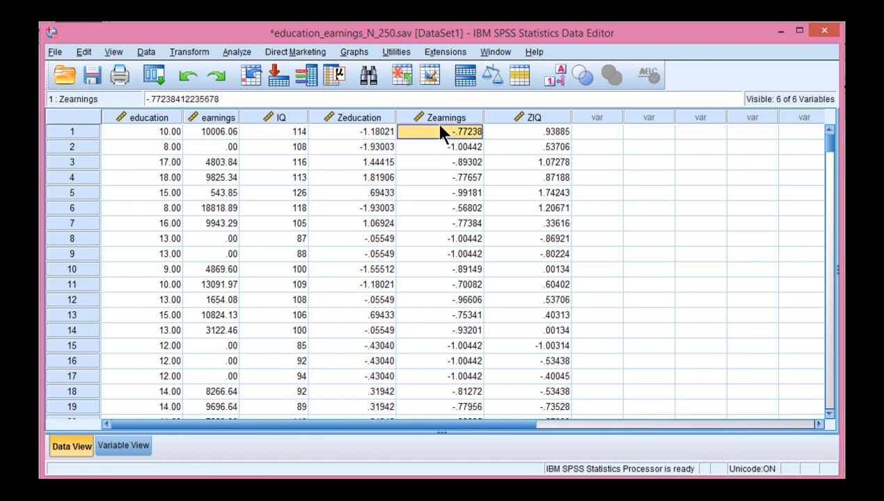
left_click(524, 134)
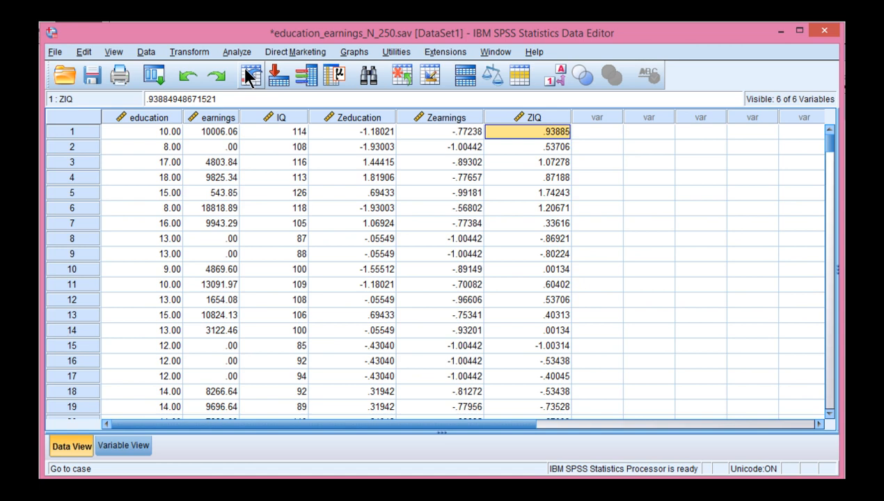
Step: Define a linear regression with Zscore(earnings) dependent and Zscore(education), Zscore(IQ) as independents
left_click(236, 51)
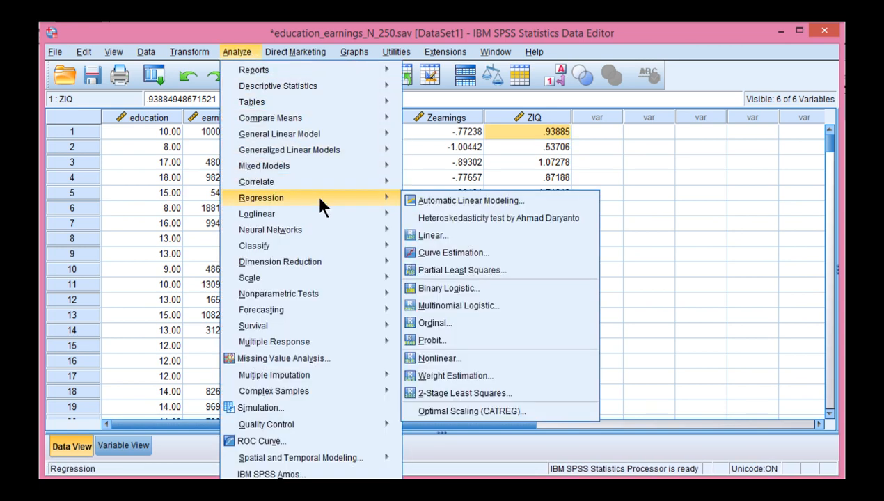
left_click(429, 240)
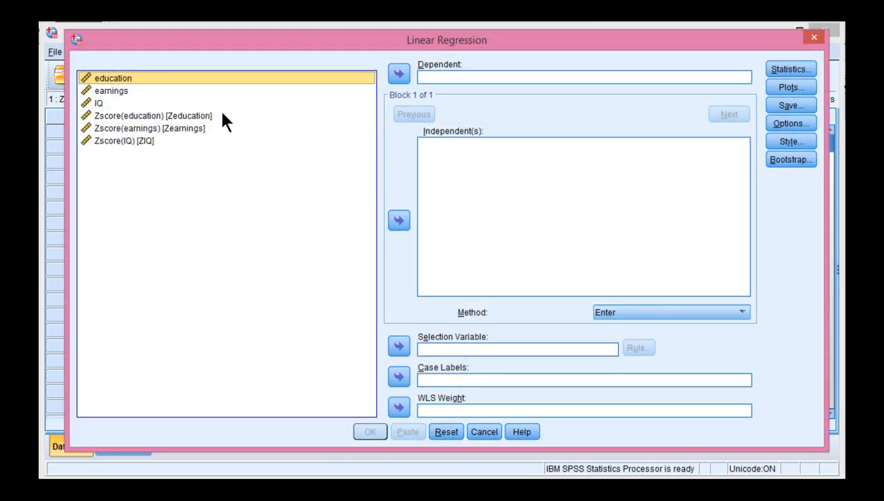
left_click(174, 129)
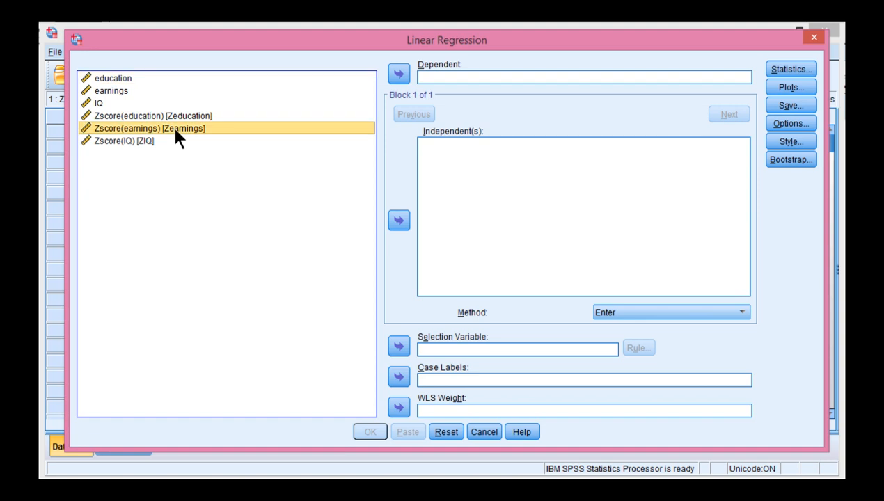
left_click(399, 74)
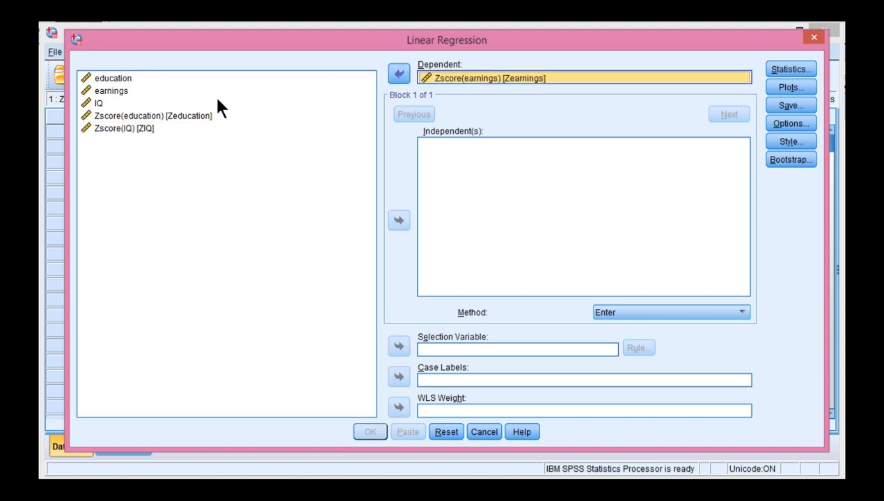
left_click(181, 115)
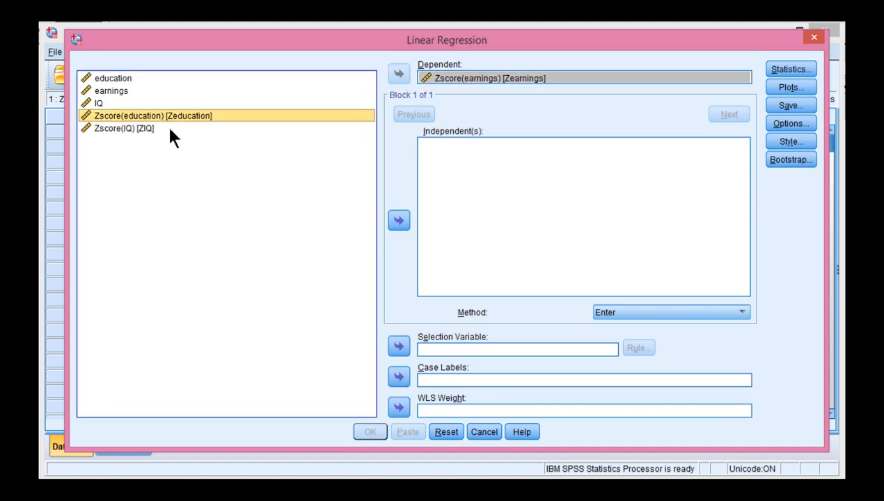
left_click(159, 130, "ctrl")
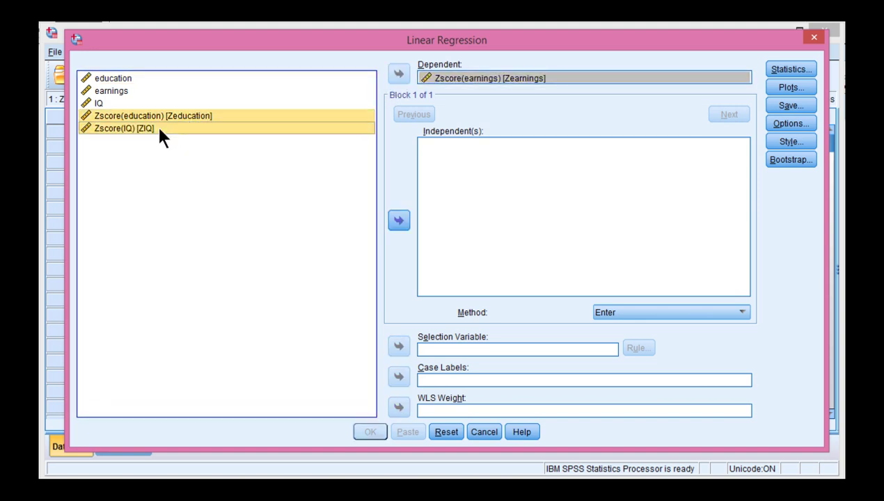
left_click(398, 222)
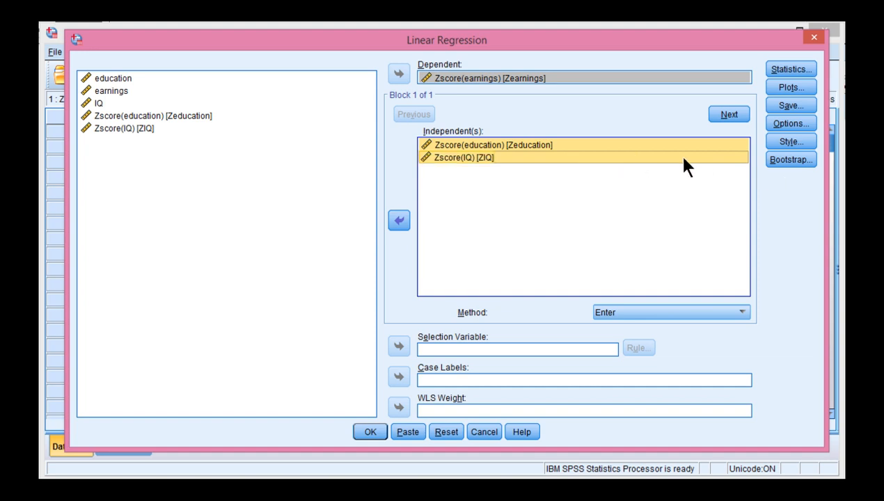
Step: Enable bootstrapping with 2000 samples and BCa 95% confidence intervals
left_click(774, 162)
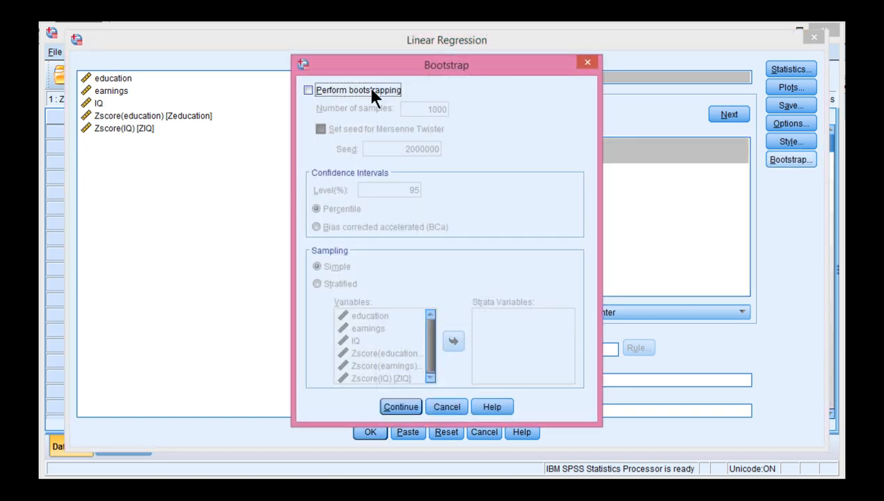
left_click(367, 86)
left_click(424, 109)
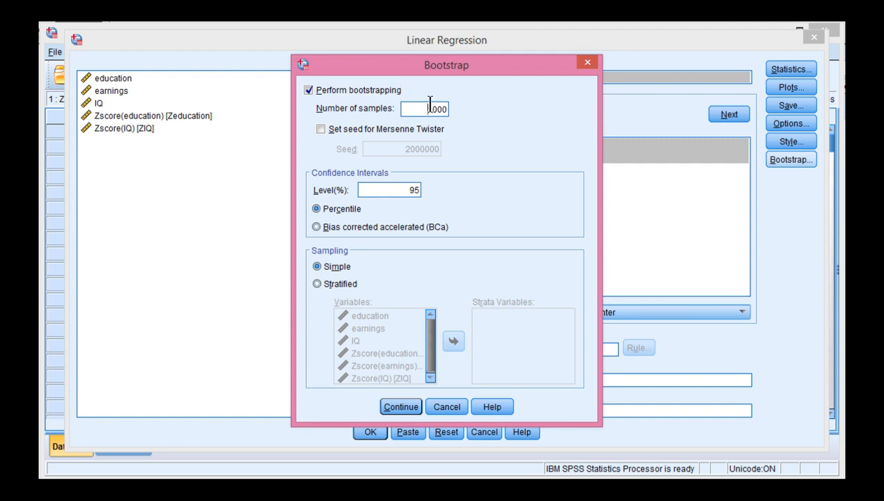
key("Delete")
type("2")
left_click(379, 228)
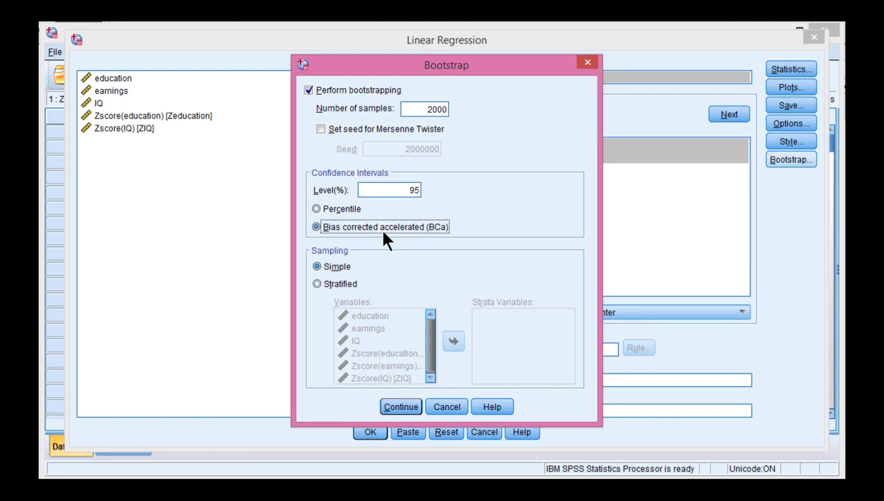
left_click(400, 407)
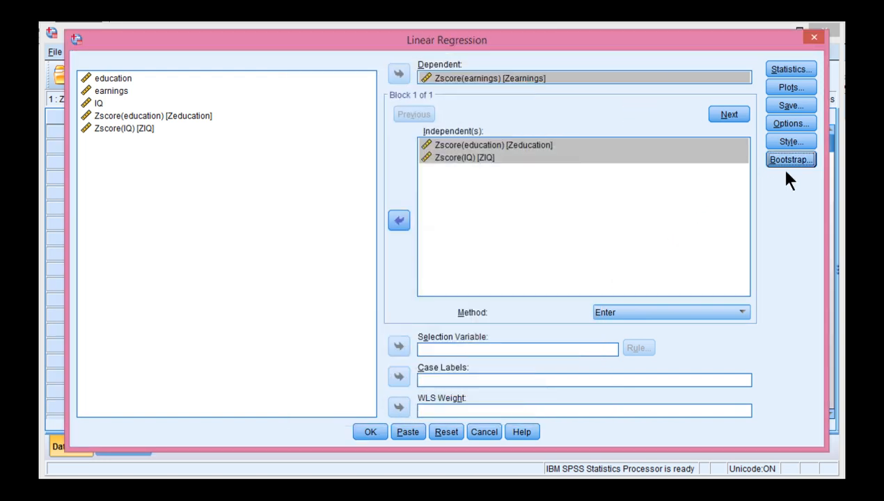
Step: Add 95% confidence intervals for the coefficients and run the regression
left_click(791, 69)
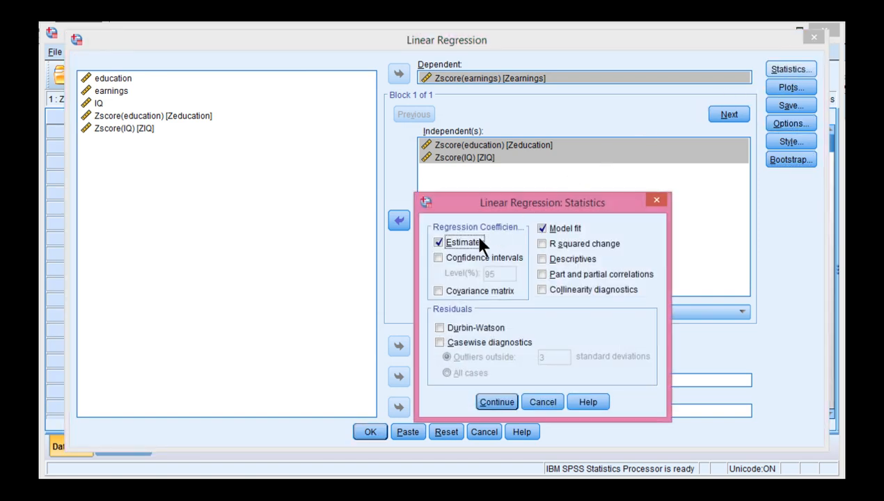
left_click(470, 256)
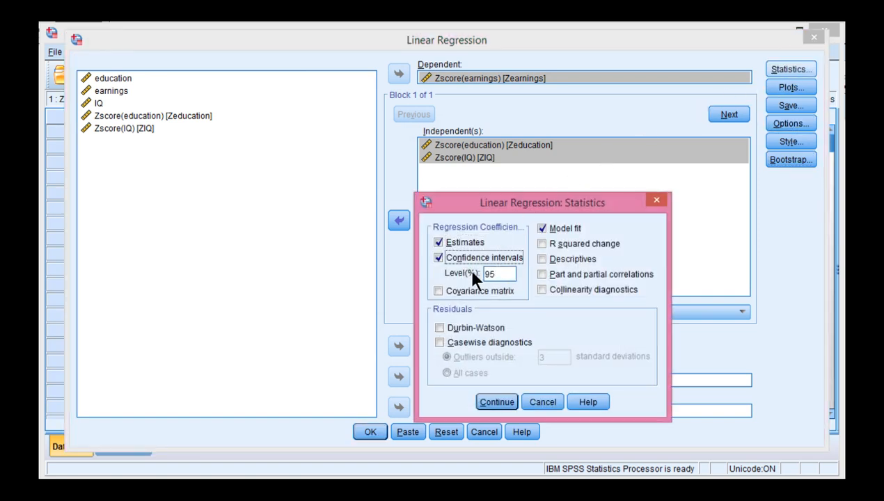
left_click(491, 273)
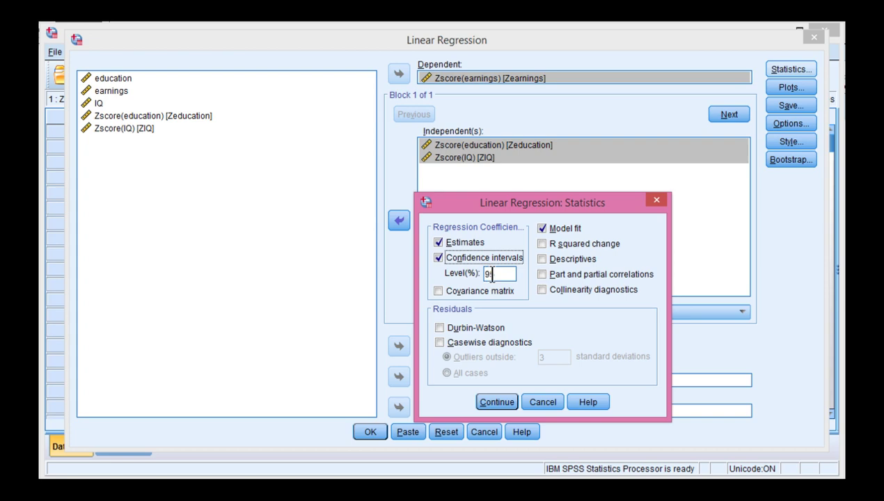
left_click(496, 402)
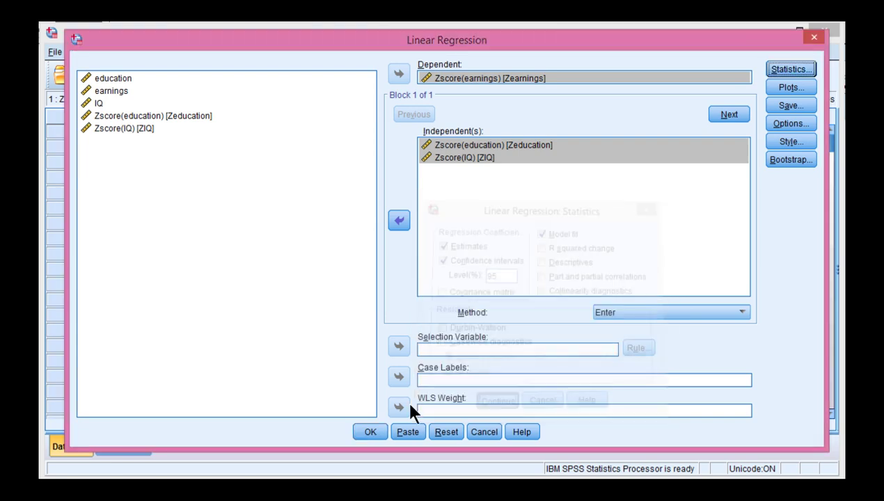
left_click(370, 432)
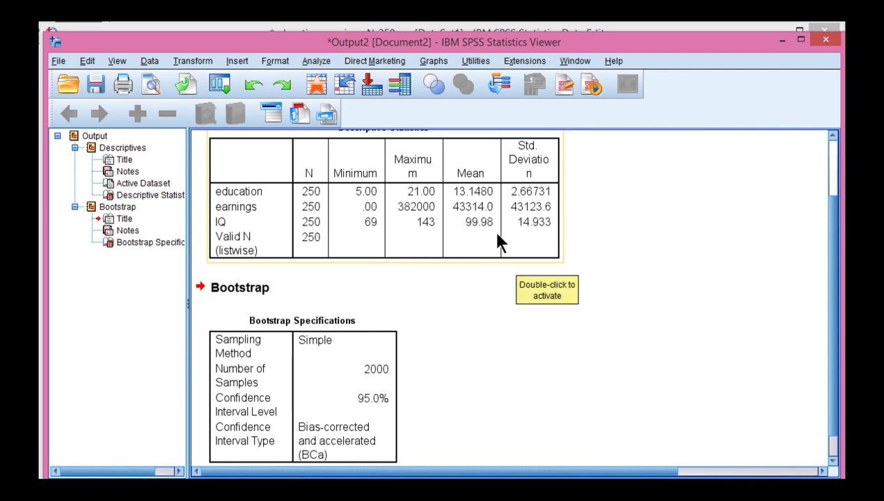
Step: Move to the Bootstrap section to reach the ANOVA and Coefficients tables
left_click(566, 287)
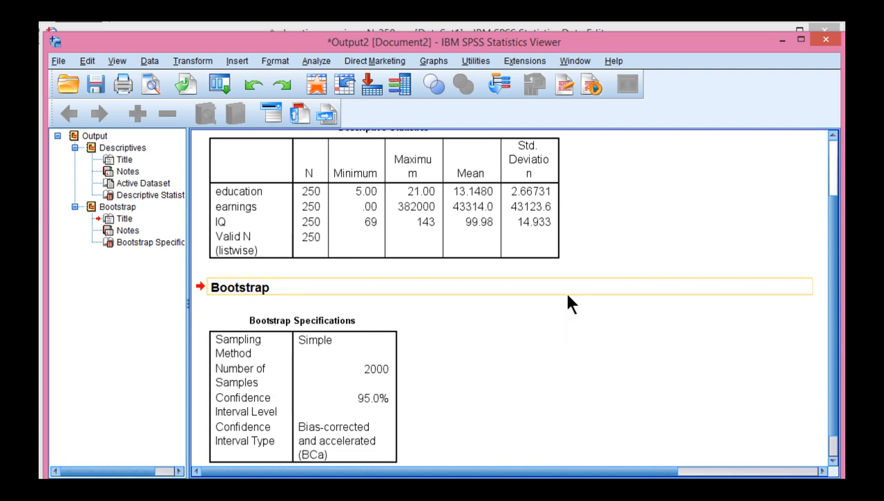
scroll(571, 303, "down", 1)
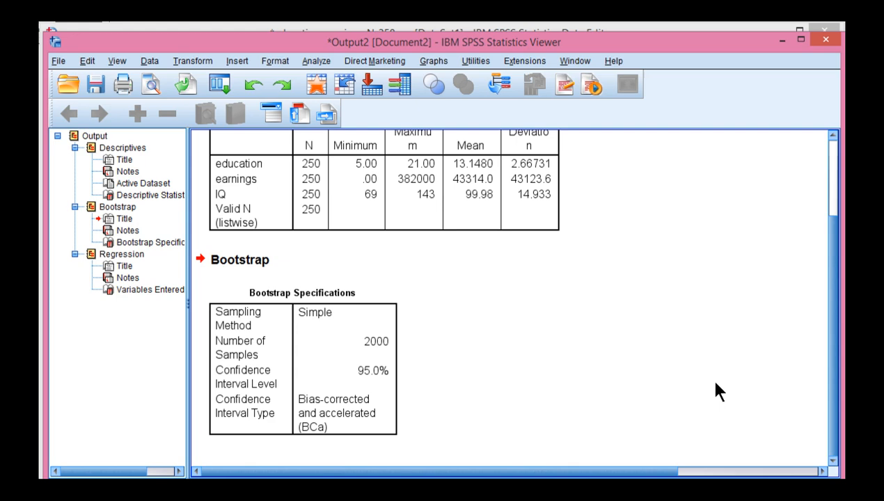
scroll(717, 390, "down", 2)
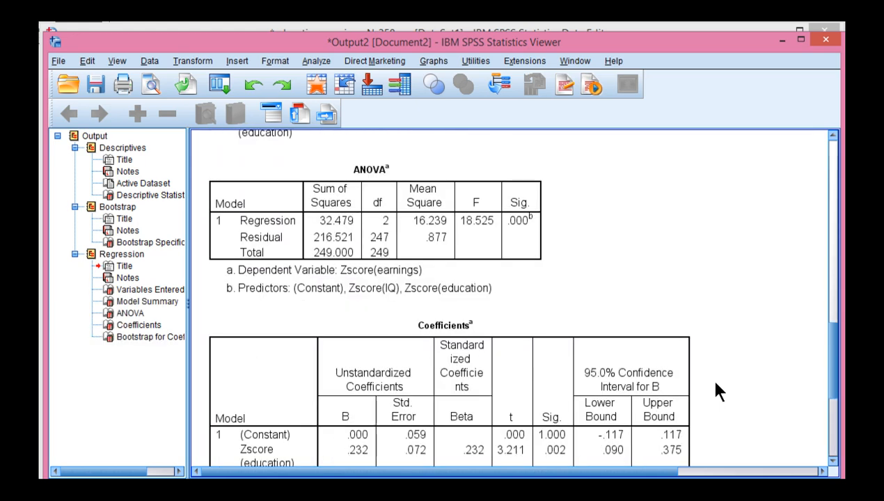
scroll(717, 390, "down", 2)
left_click(466, 330)
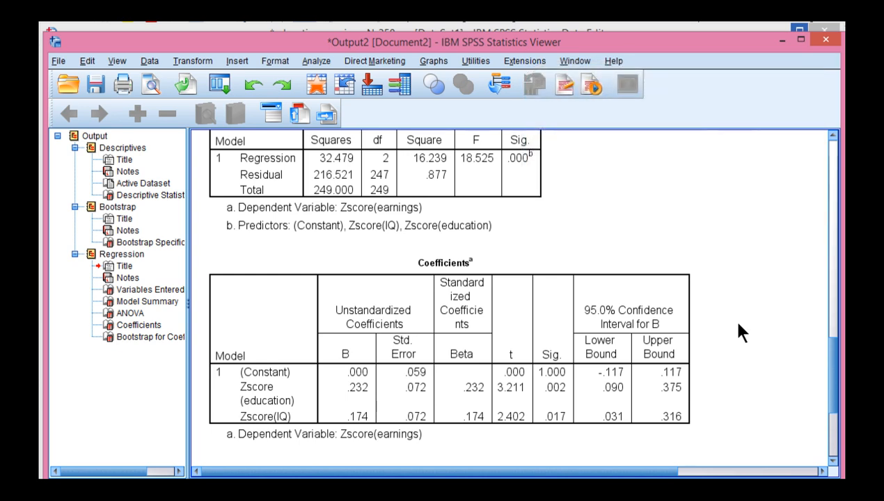
scroll(740, 333, "down", 3)
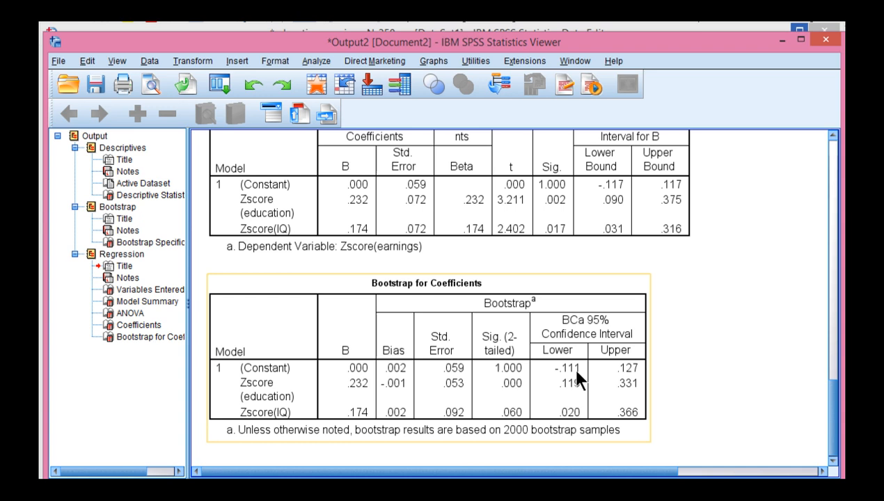
left_click(616, 225)
left_click(572, 376)
left_click(609, 220)
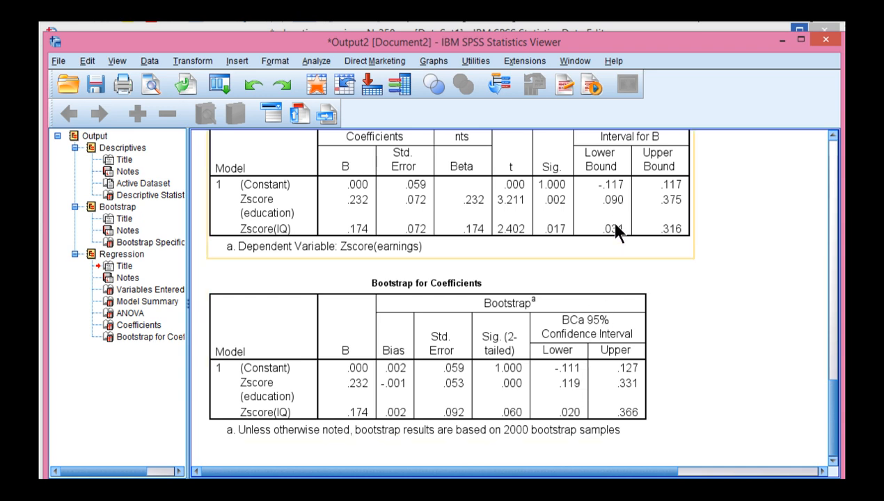
left_click(601, 320)
left_click(612, 229)
left_click(568, 380)
left_click(614, 205)
left_click(580, 376)
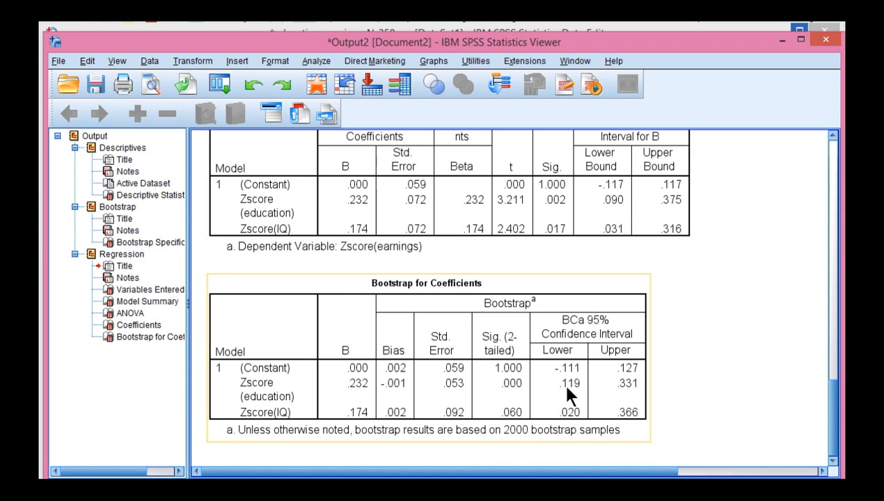
left_click(647, 253)
left_click(622, 354)
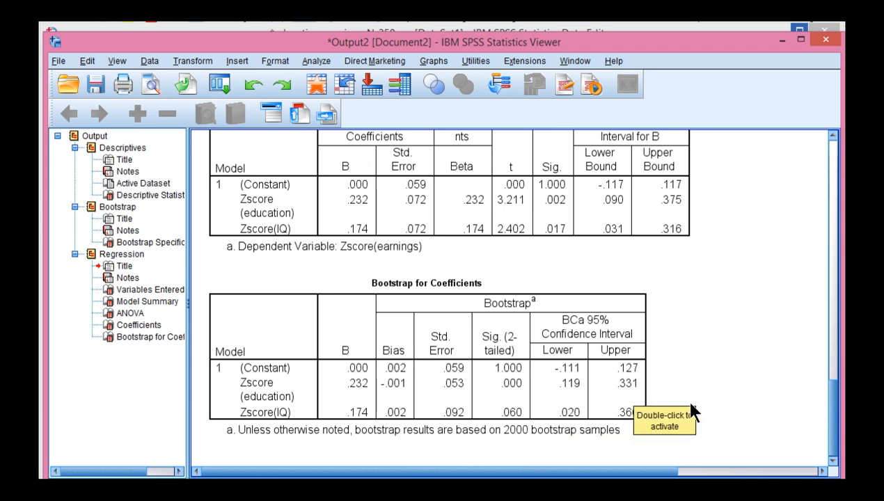
left_click(612, 247)
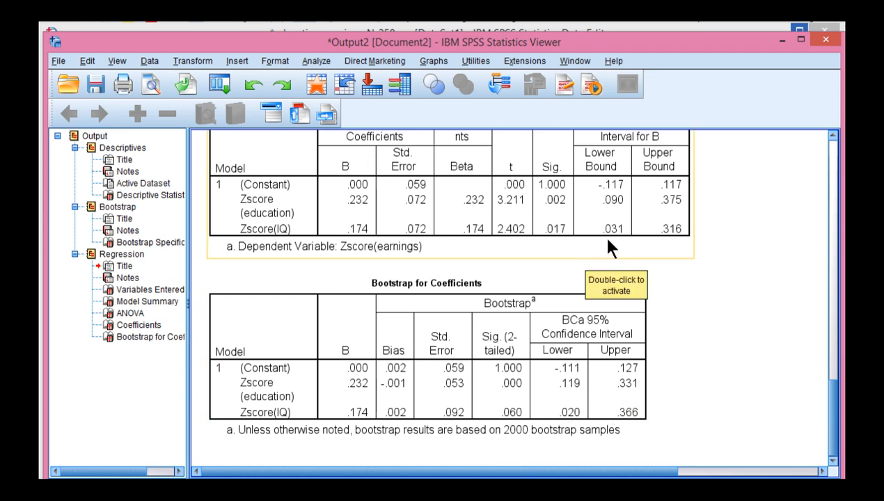
left_click(688, 277)
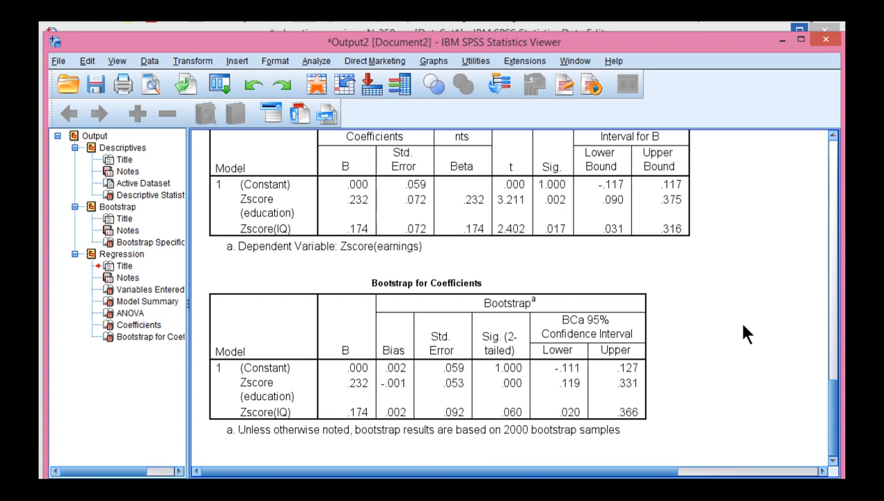
left_click(574, 395)
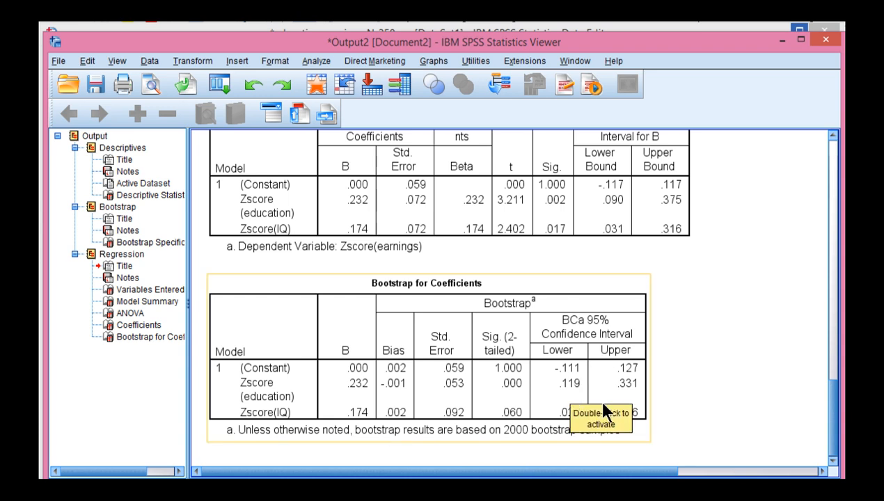
left_click(641, 233)
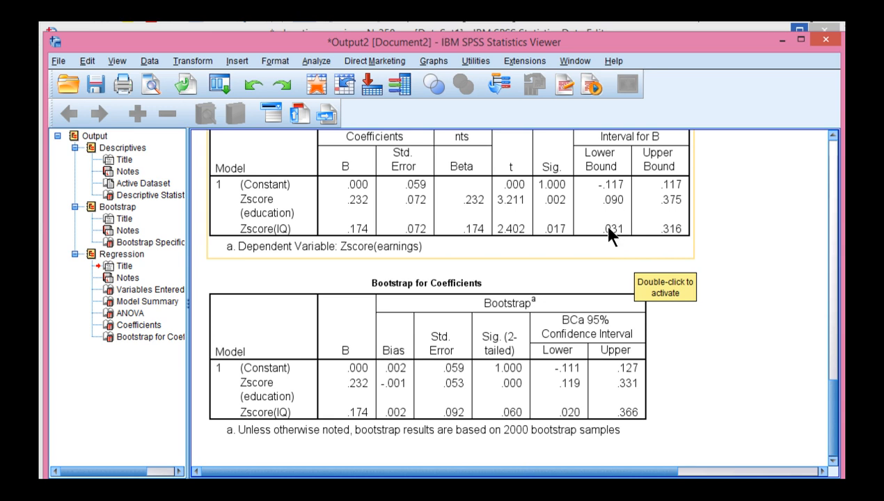
left_click(527, 356)
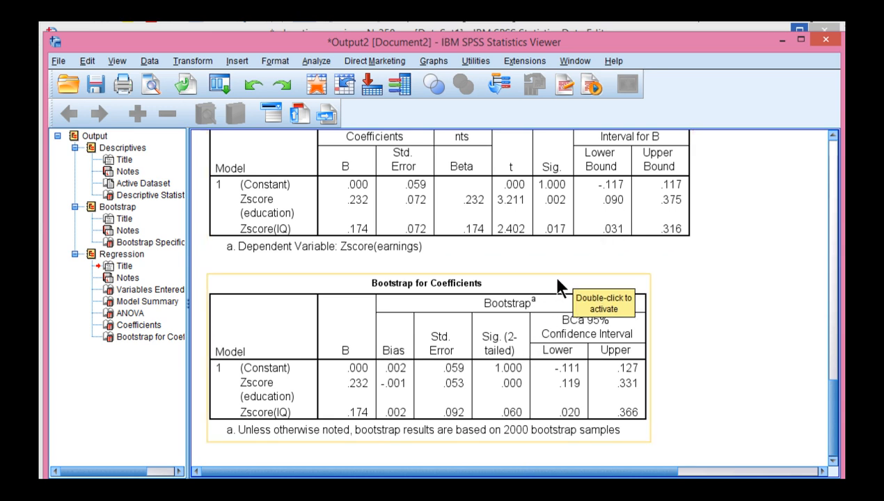
left_click(615, 233)
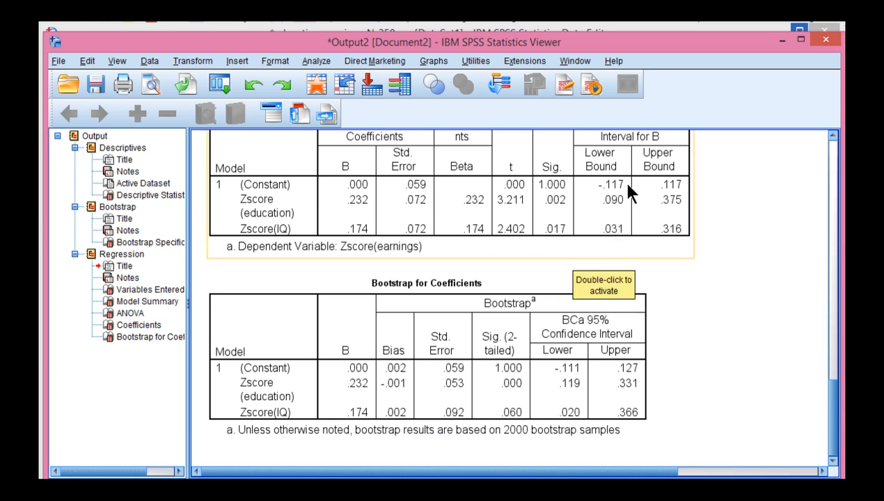
left_click(544, 240)
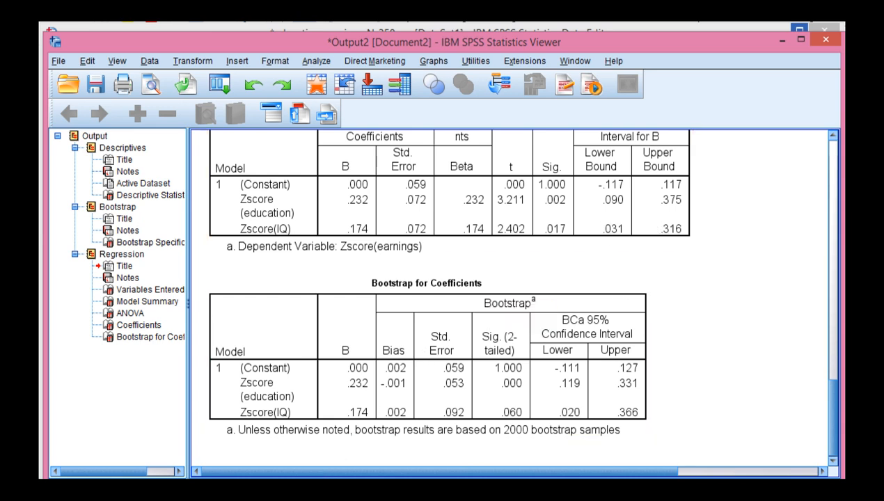
left_click(518, 317)
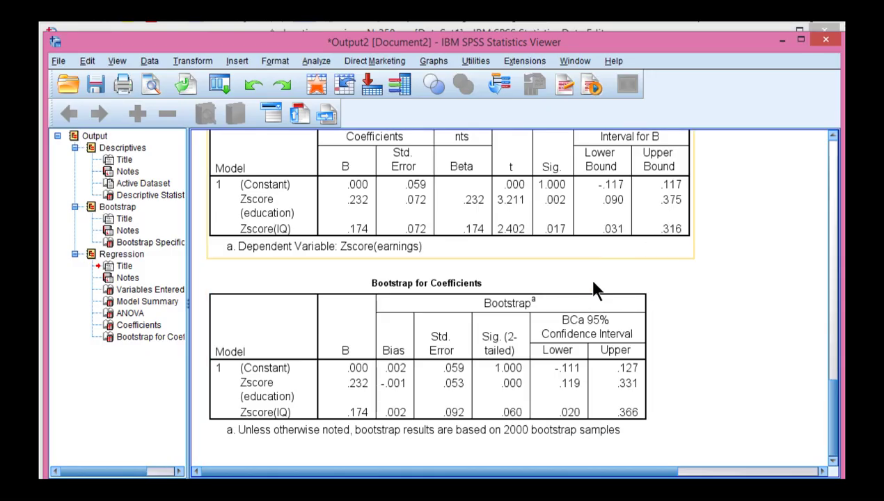
left_click(596, 291)
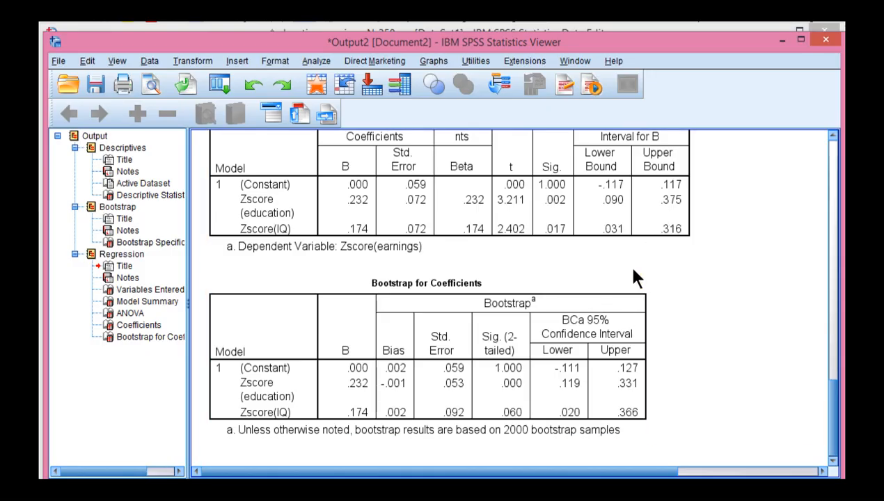